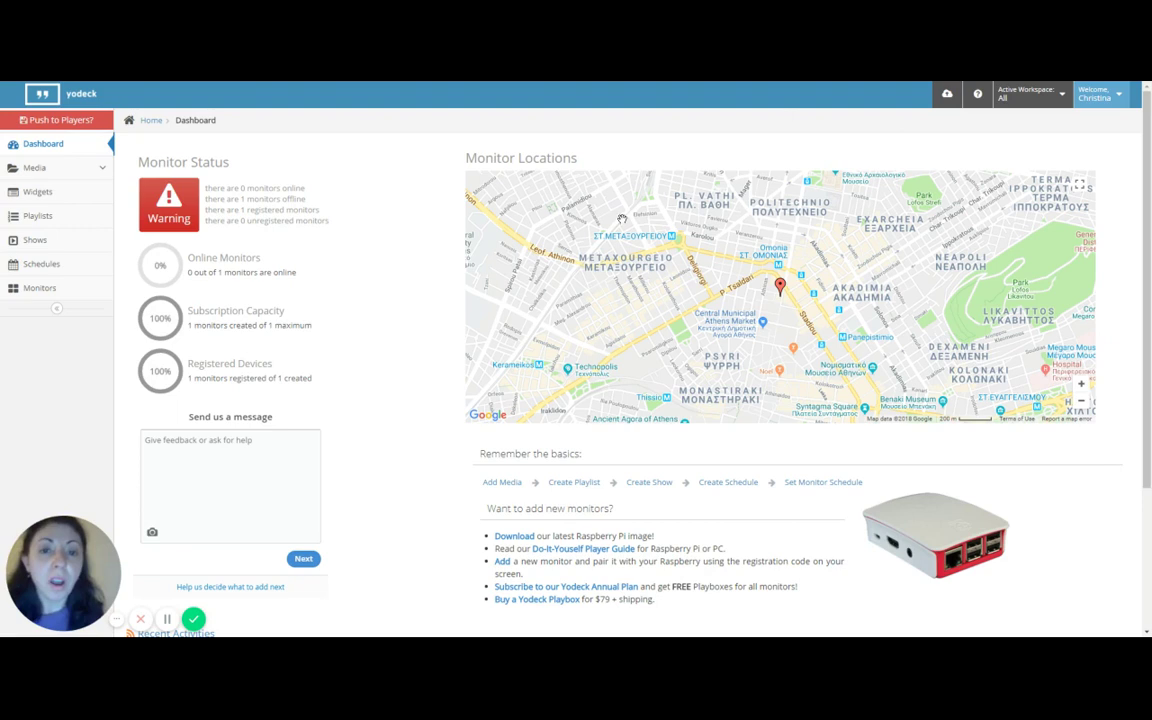
# Step: Create a new schedule and start an event at 9am on August 2, 2018
pyautogui.click(41, 266)
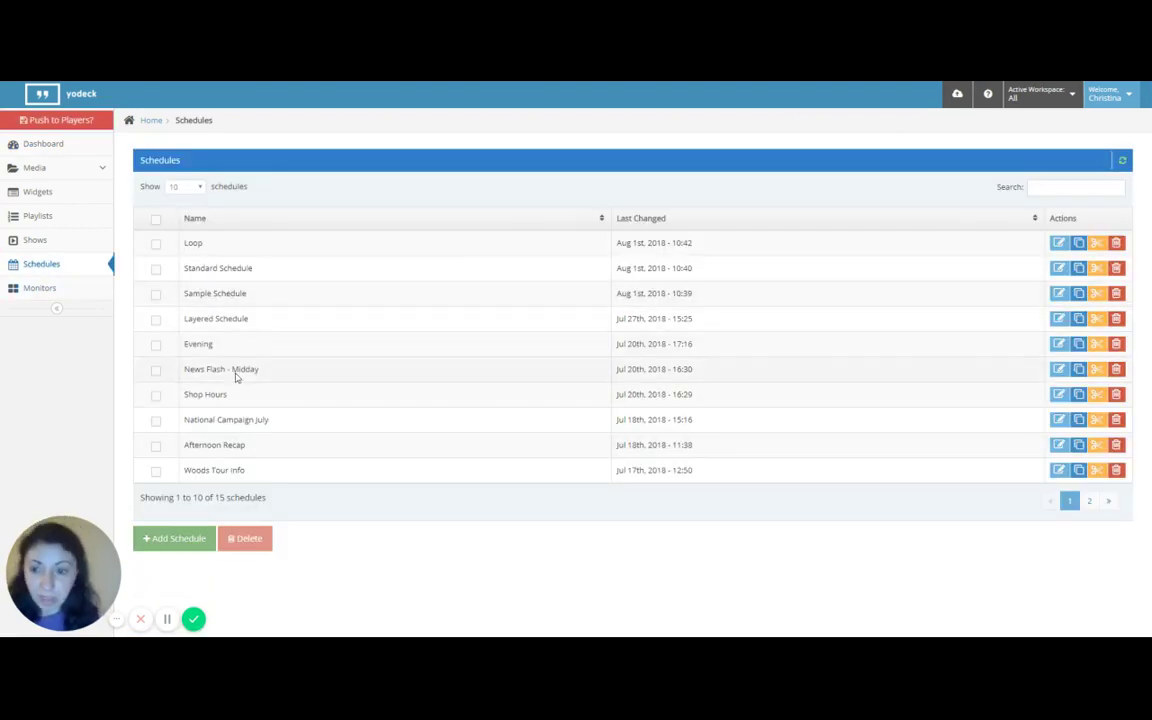
pyautogui.click(175, 539)
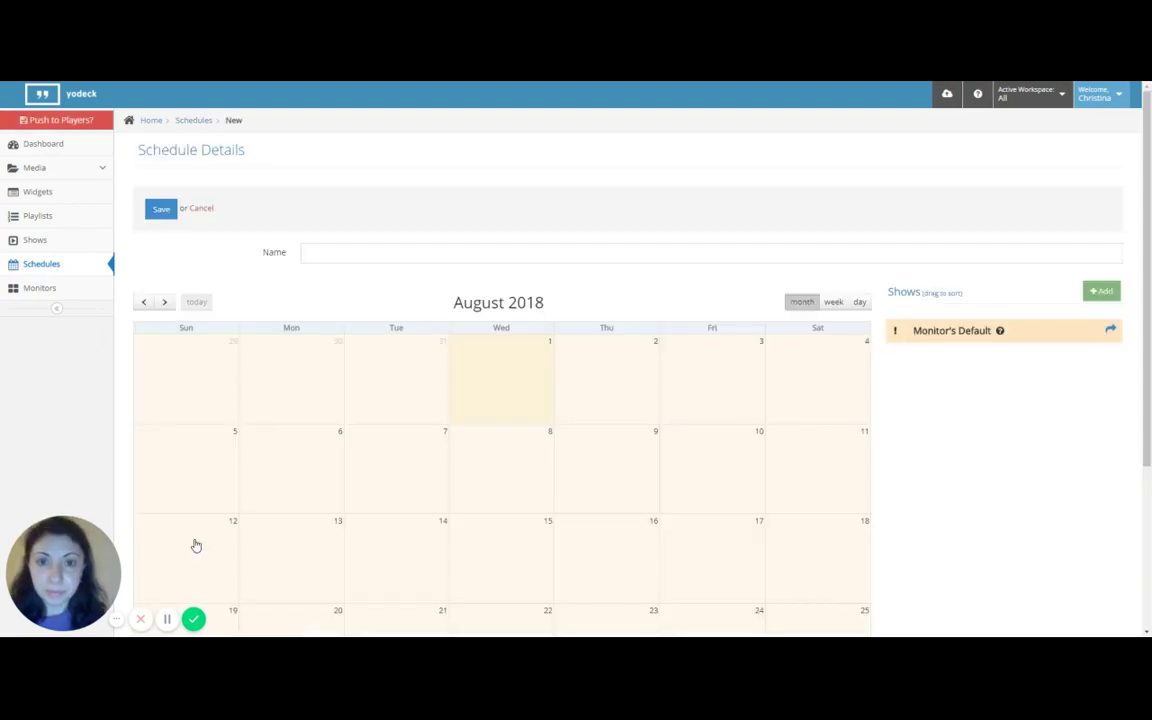
pyautogui.click(573, 374)
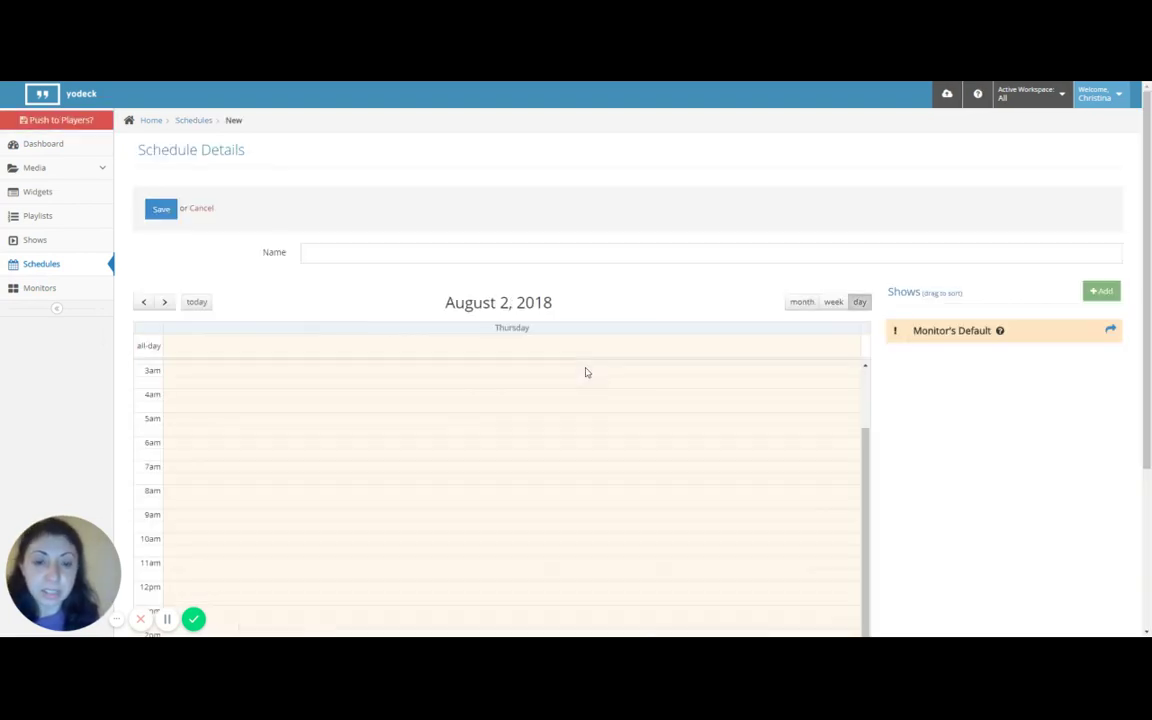
pyautogui.scroll(-1, 698, 388)
pyautogui.scroll(-1, 698, 388)
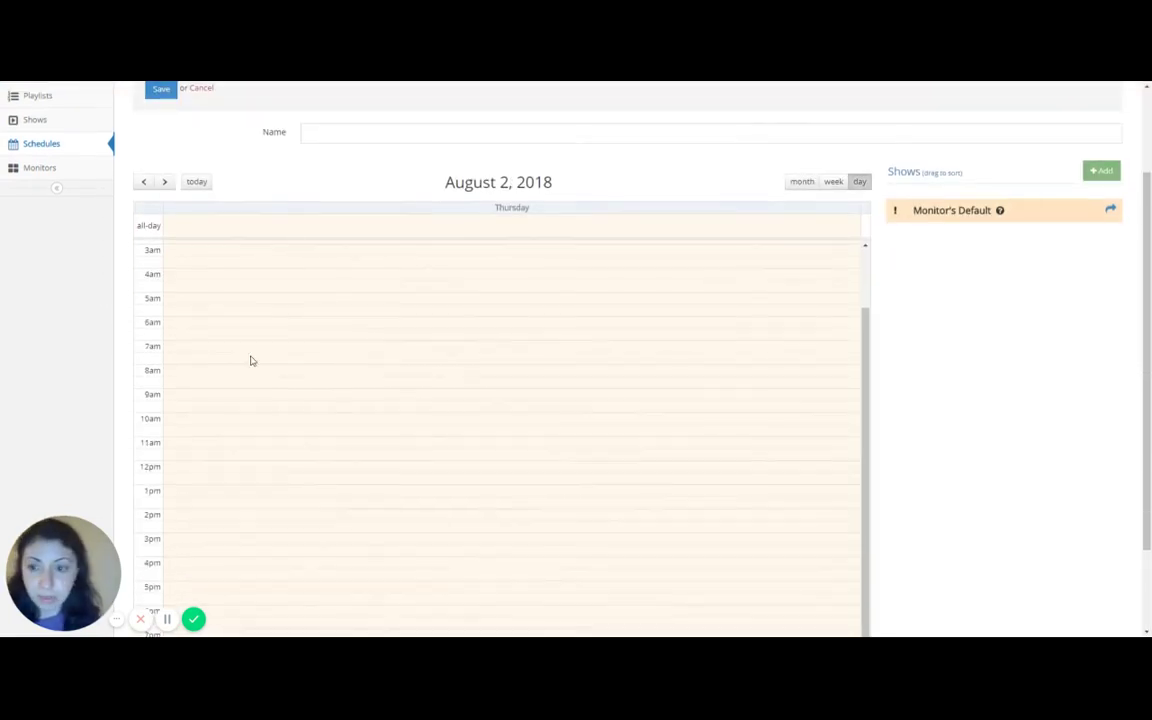
pyautogui.click(221, 399)
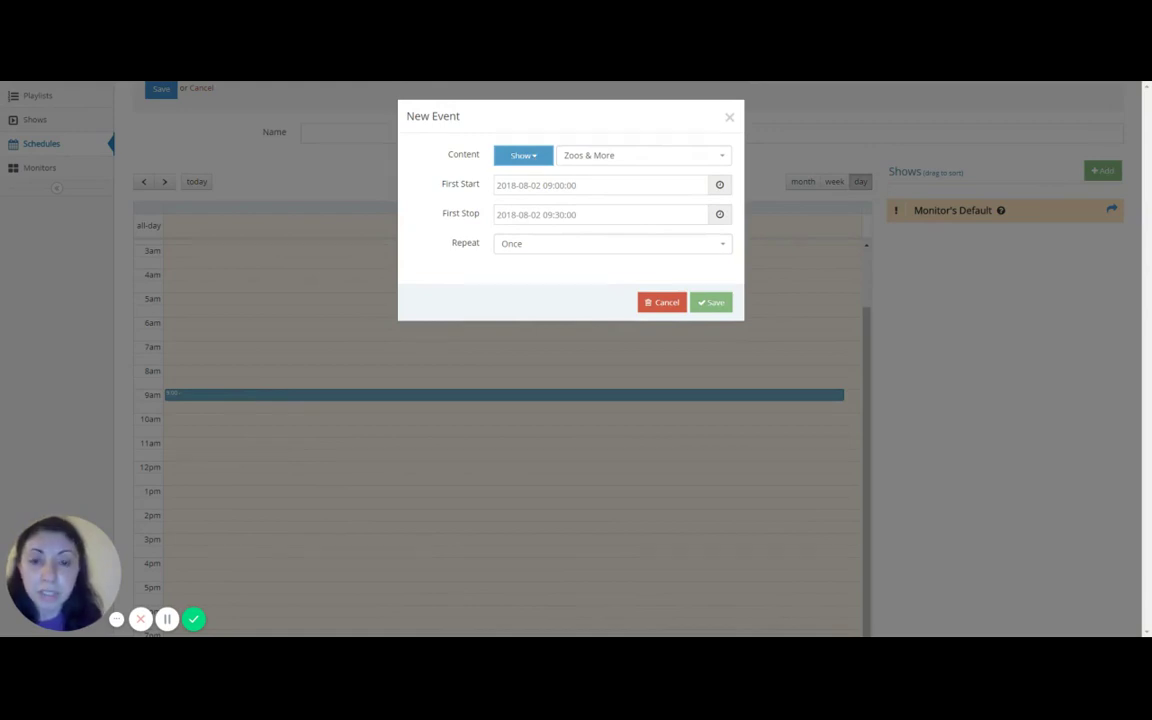
# Step: Make the new event play the Gardening and Landscaping playlist
pyautogui.click(538, 157)
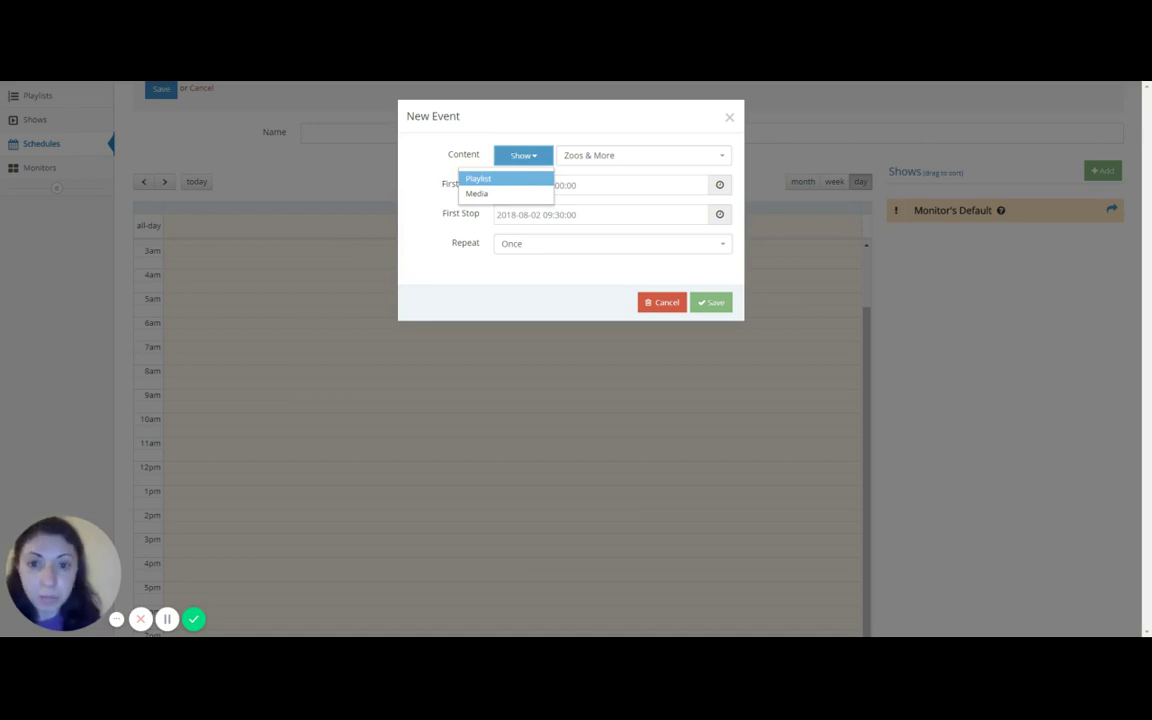
pyautogui.click(522, 179)
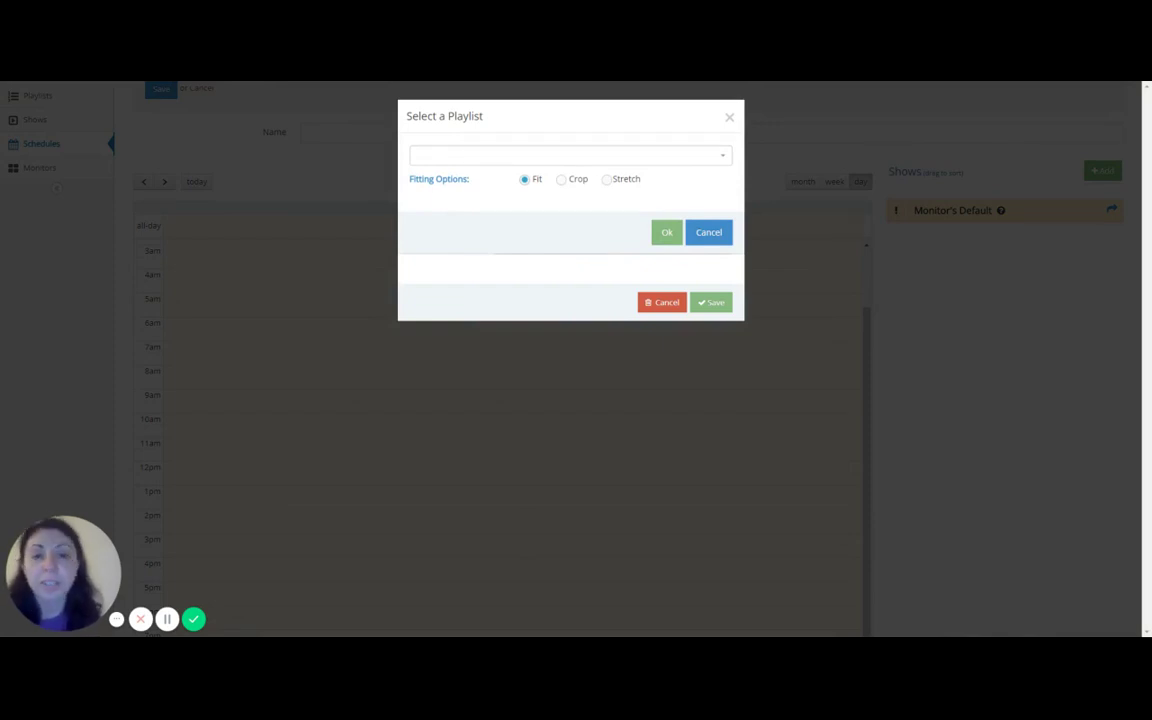
pyautogui.click(720, 156)
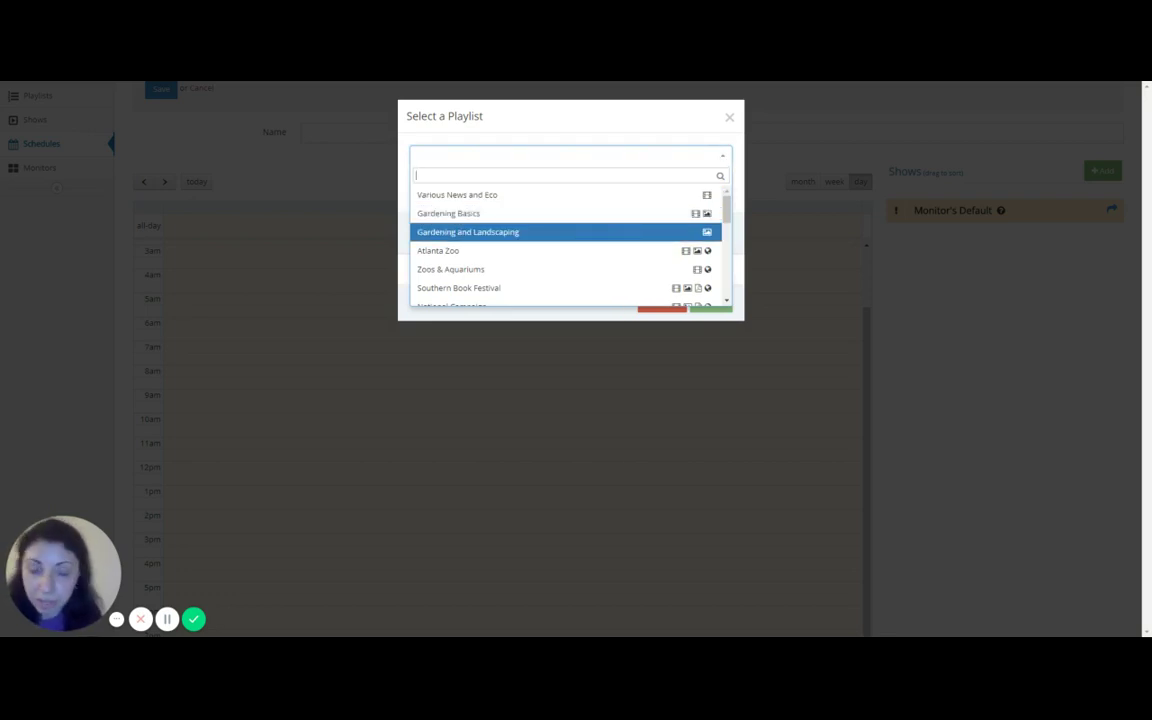
pyautogui.click(578, 234)
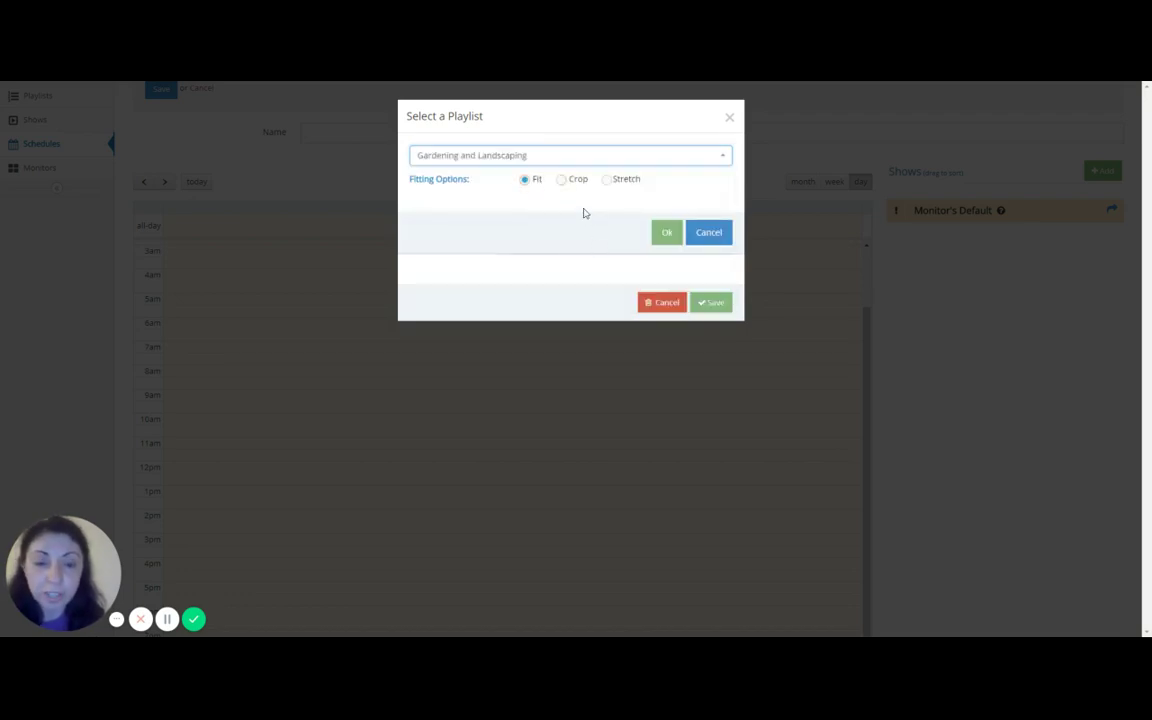
pyautogui.click(664, 231)
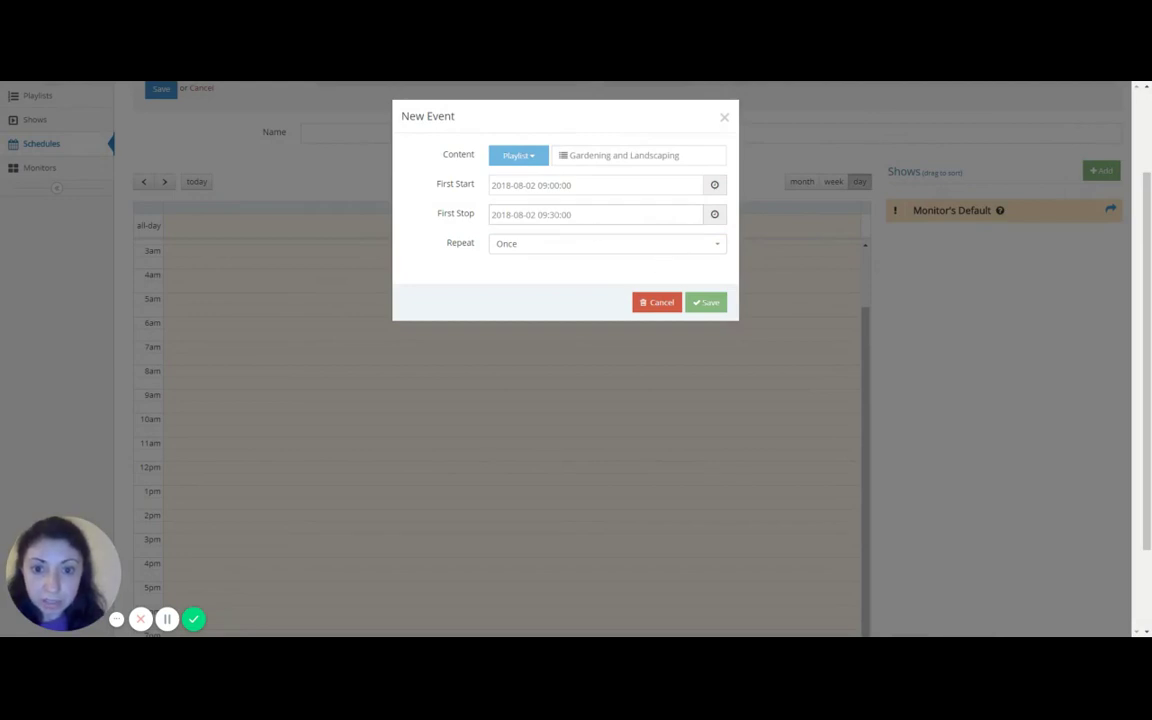
# Step: Set the event to stop at 12:30, repeat daily, and save it
pyautogui.press('BackSpace')
pyautogui.press('BackSpace')
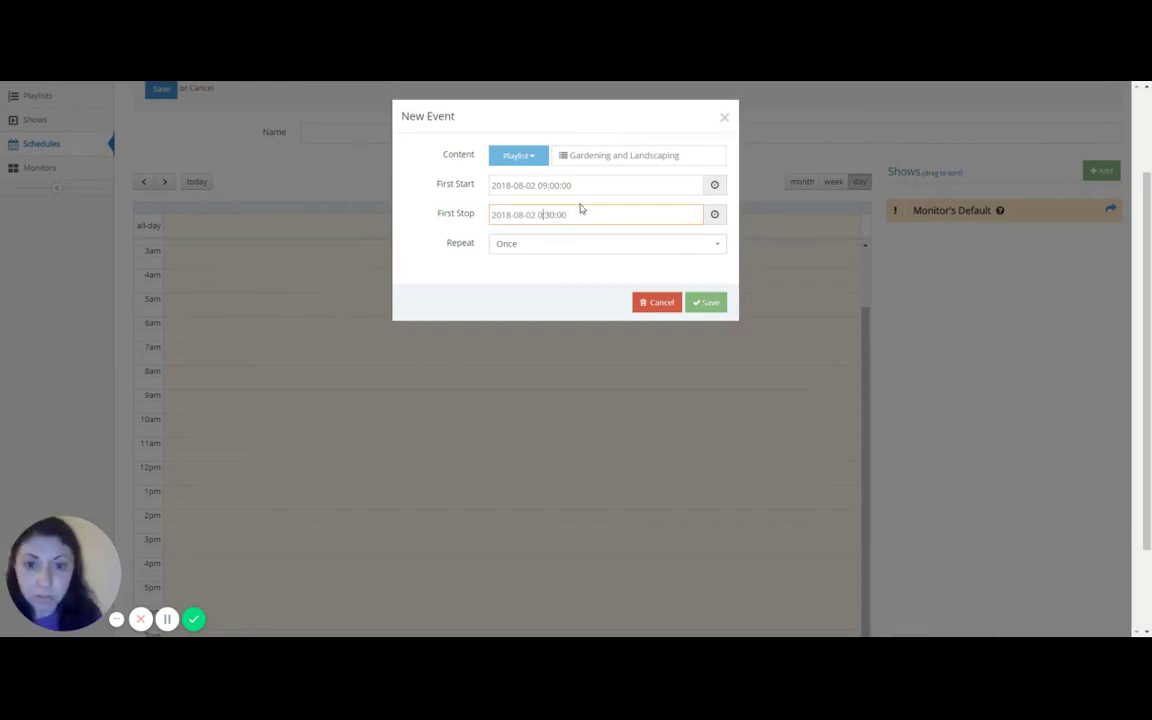
pyautogui.write('12:')
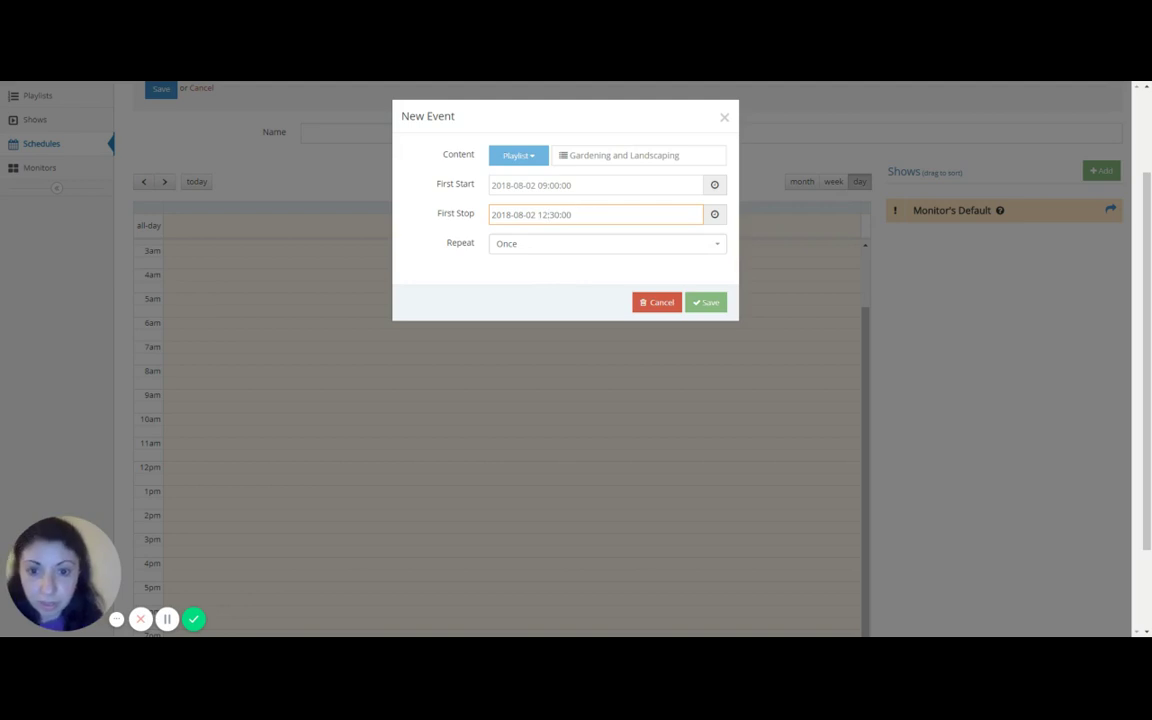
pyautogui.click(718, 246)
pyautogui.click(640, 301)
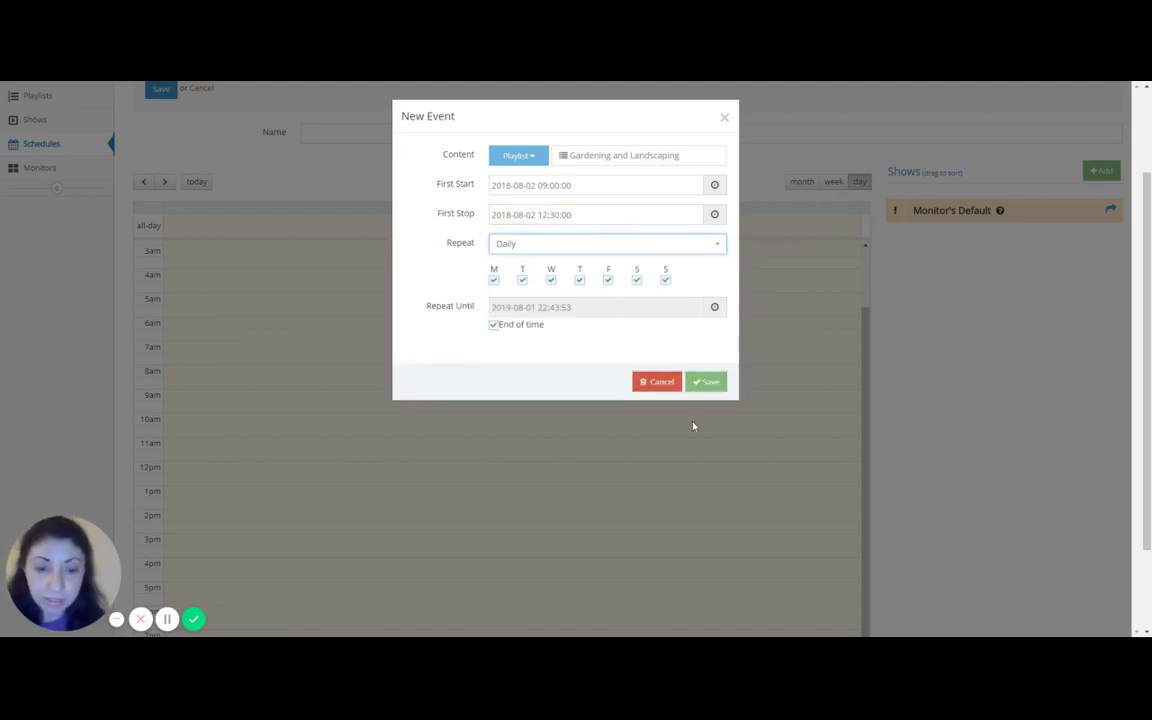
pyautogui.click(708, 384)
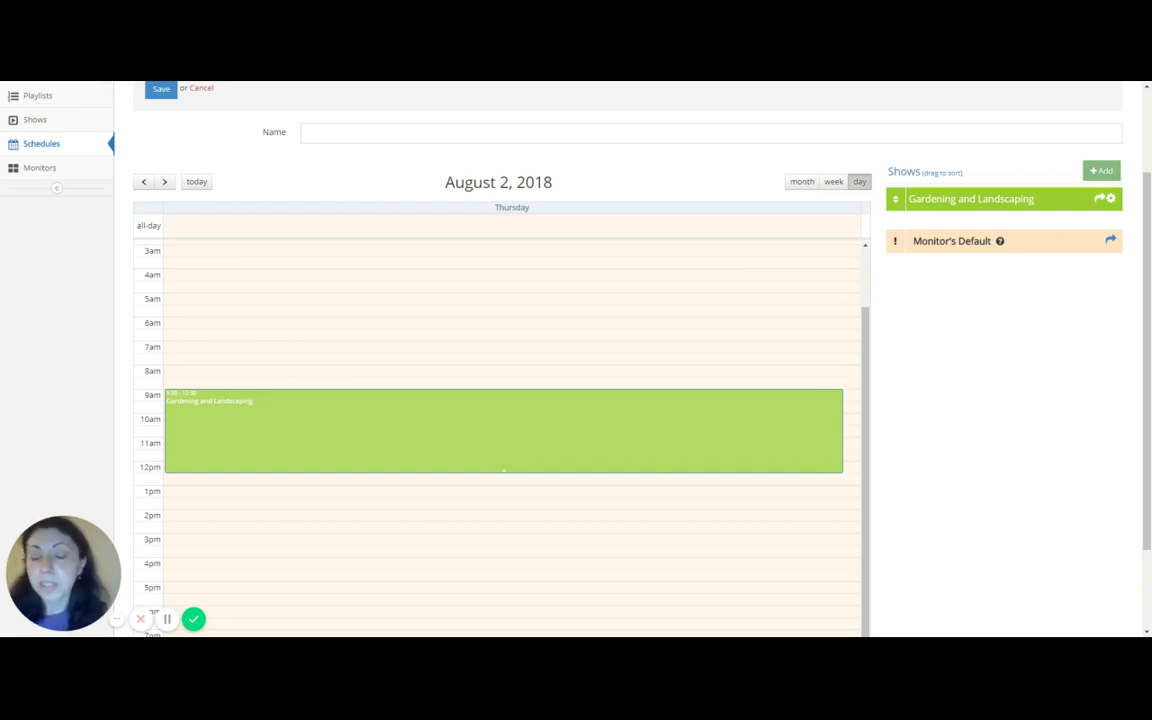
# Step: Name the schedule 'Garden Center Schedule' and start saving it
pyautogui.scroll(2, 560, 288)
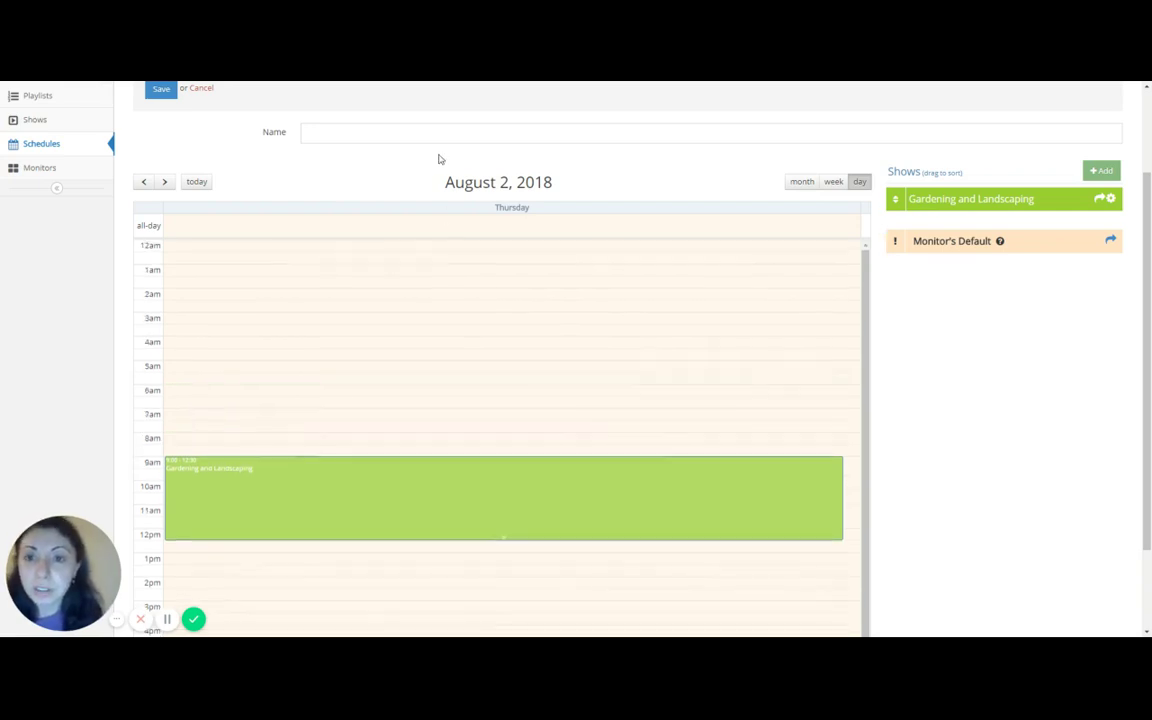
pyautogui.click(397, 136)
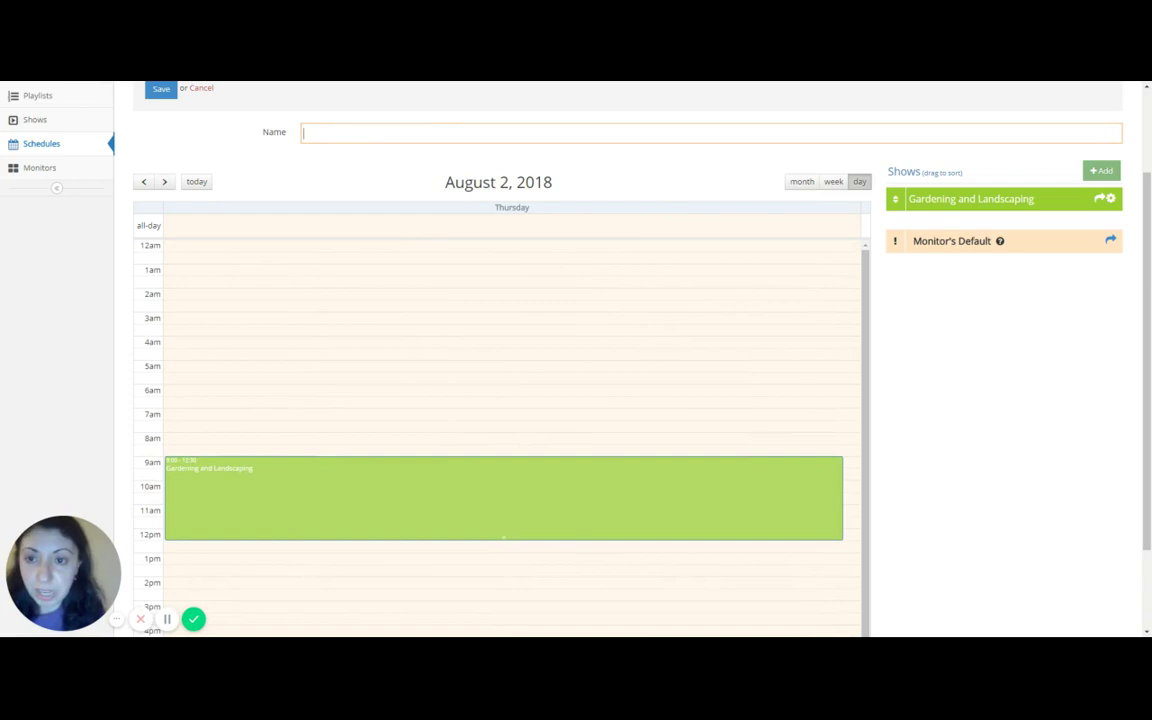
pyautogui.write('Garden ')
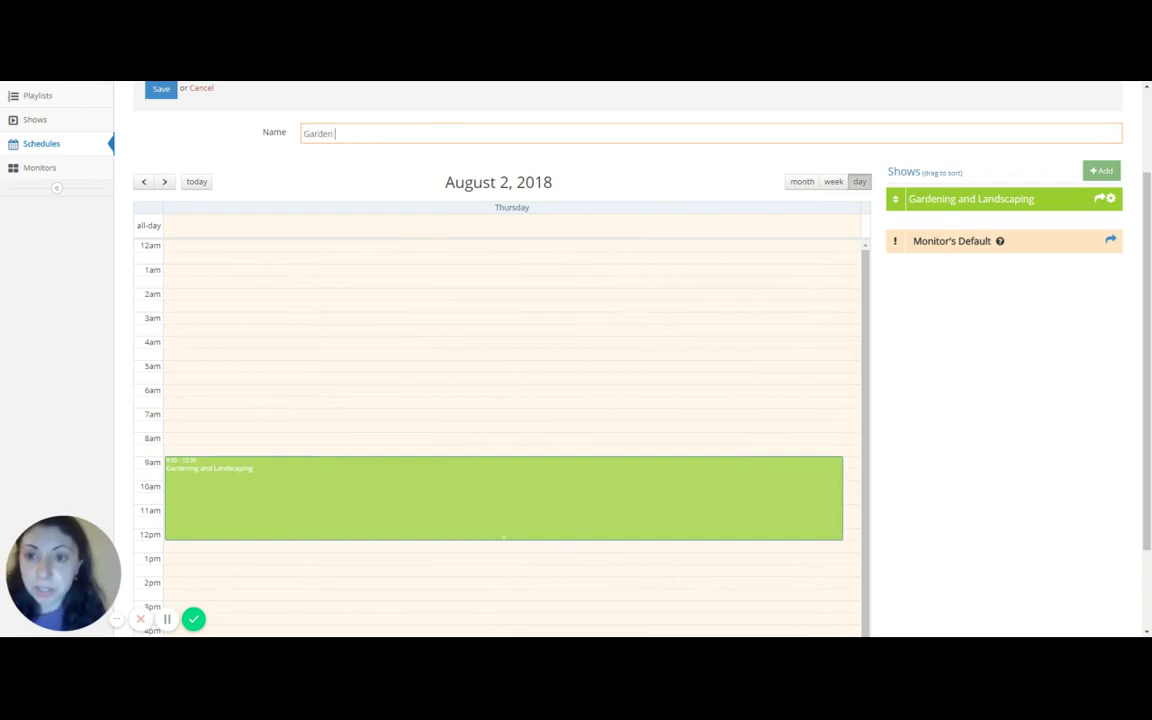
pyautogui.write('Center Schedule')
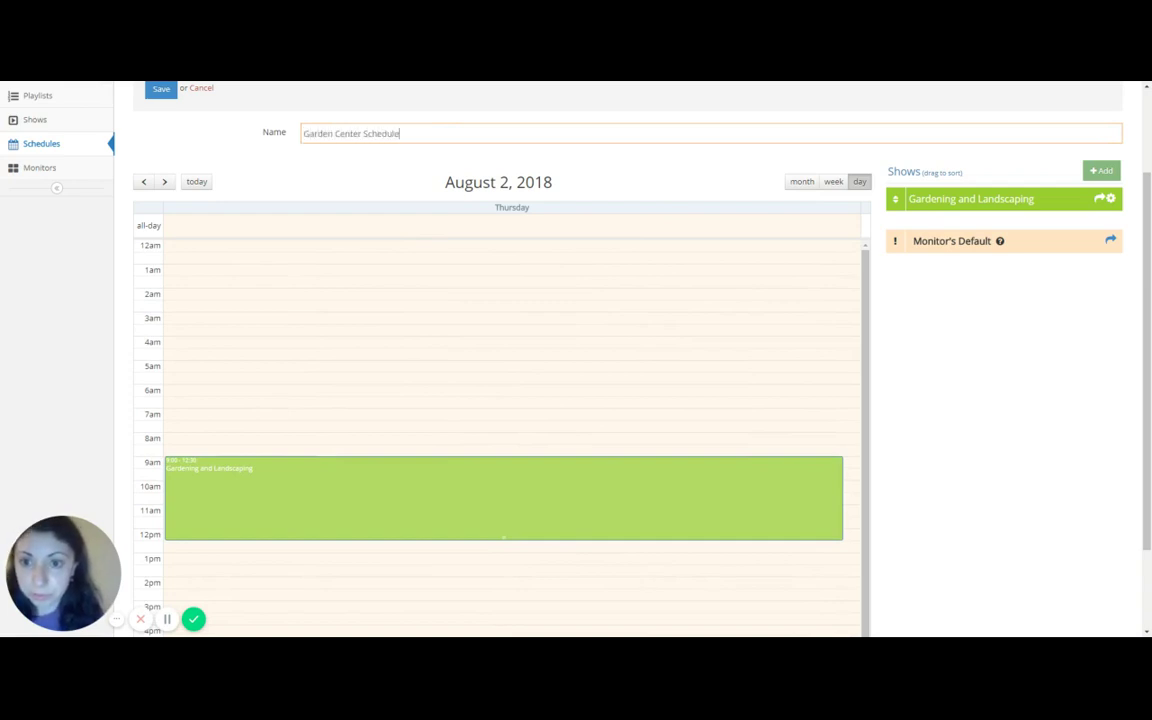
pyautogui.scroll(2, 244, 465)
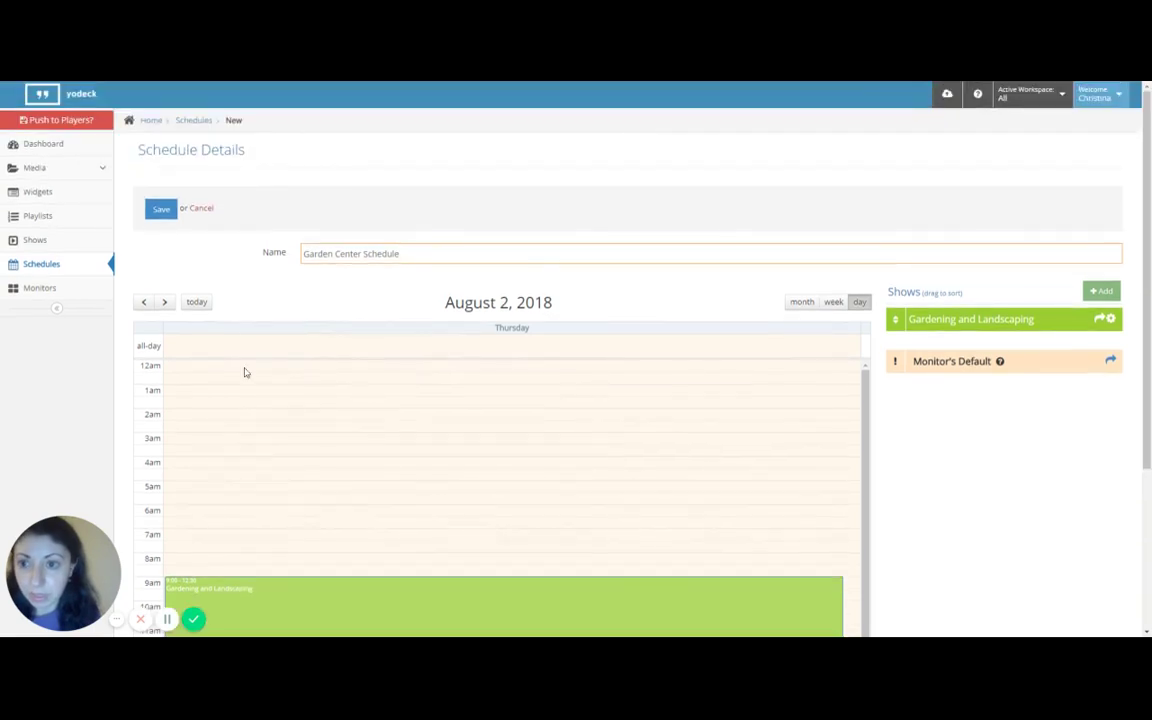
pyautogui.click(162, 210)
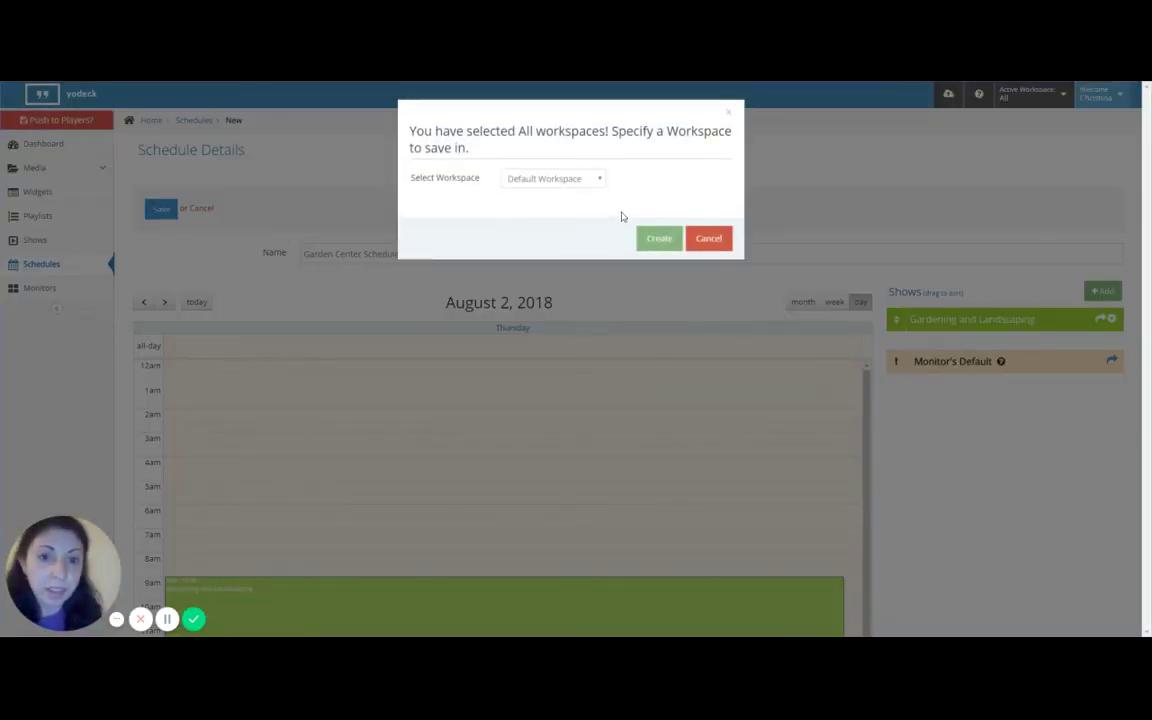
# Step: Save Garden Center Schedule in the Default Workspace and return to the Schedules list
pyautogui.click(660, 238)
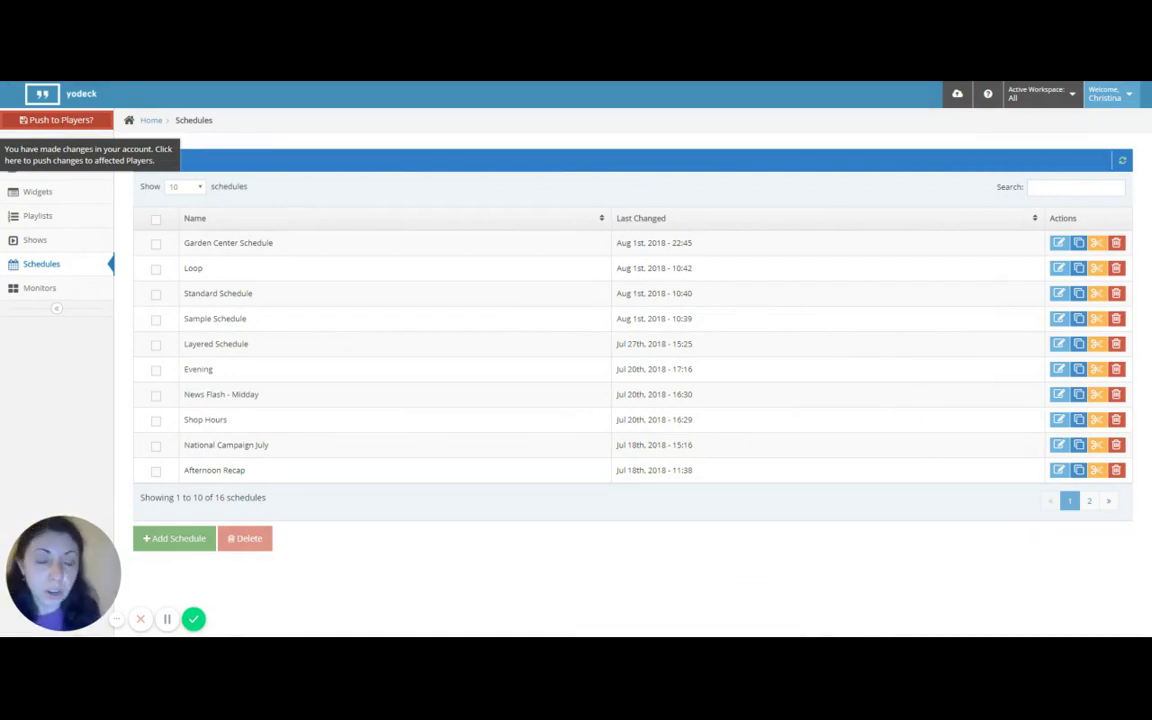
pyautogui.click(77, 120)
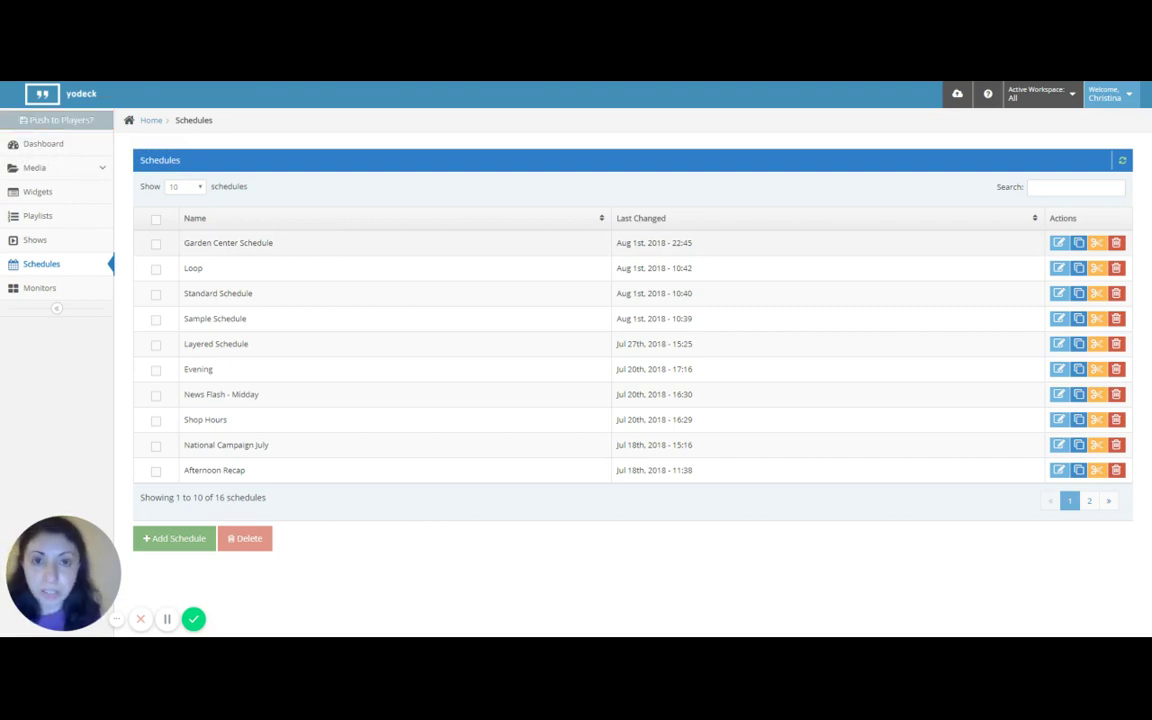
# Step: Set monitor Test 1's Schedule to Playback to Garden Center Schedule
pyautogui.click(30, 290)
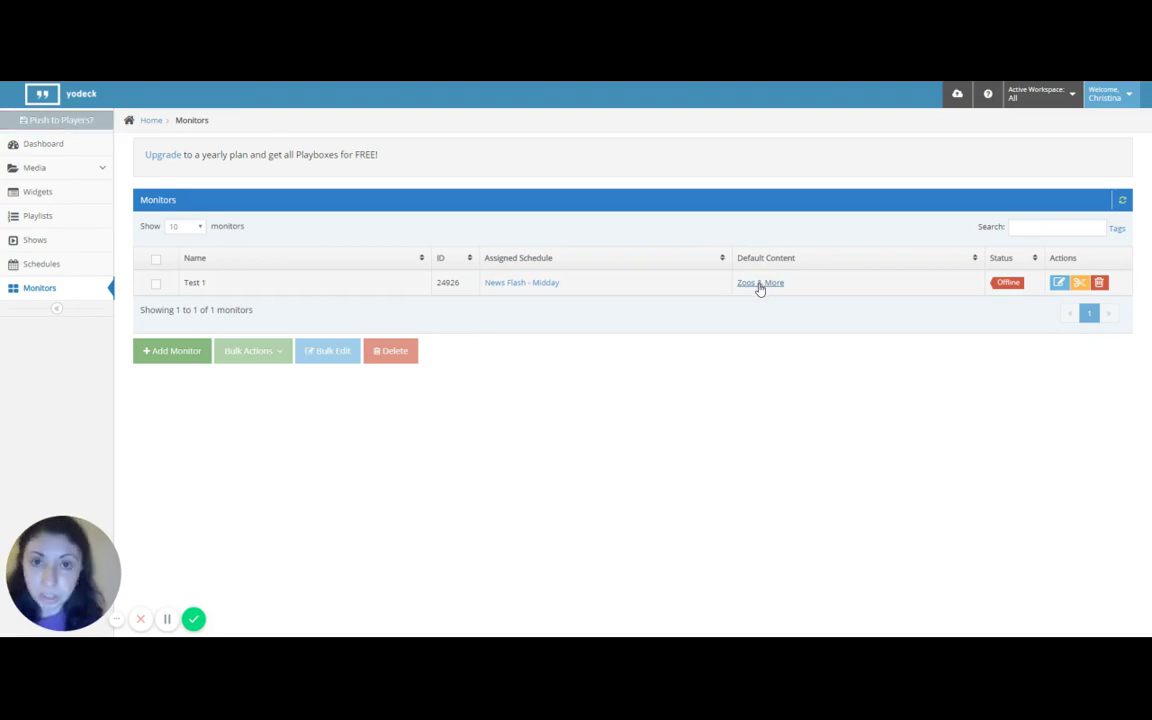
pyautogui.click(1058, 283)
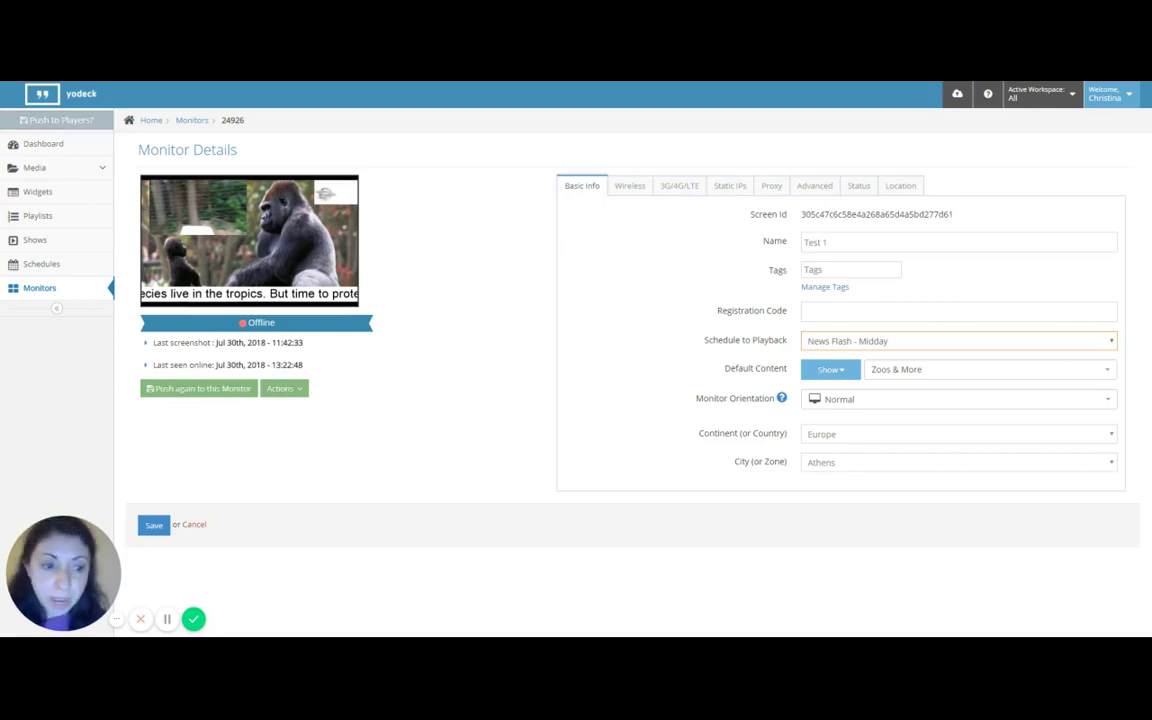
pyautogui.press('Down')
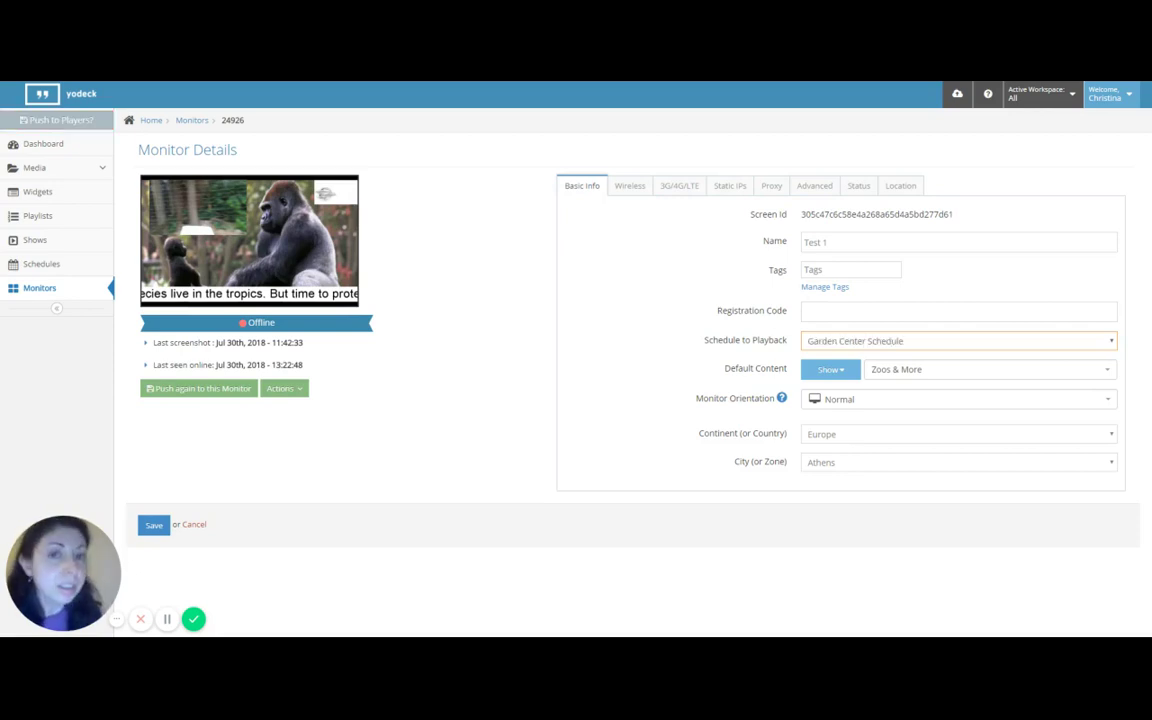
pyautogui.click(841, 376)
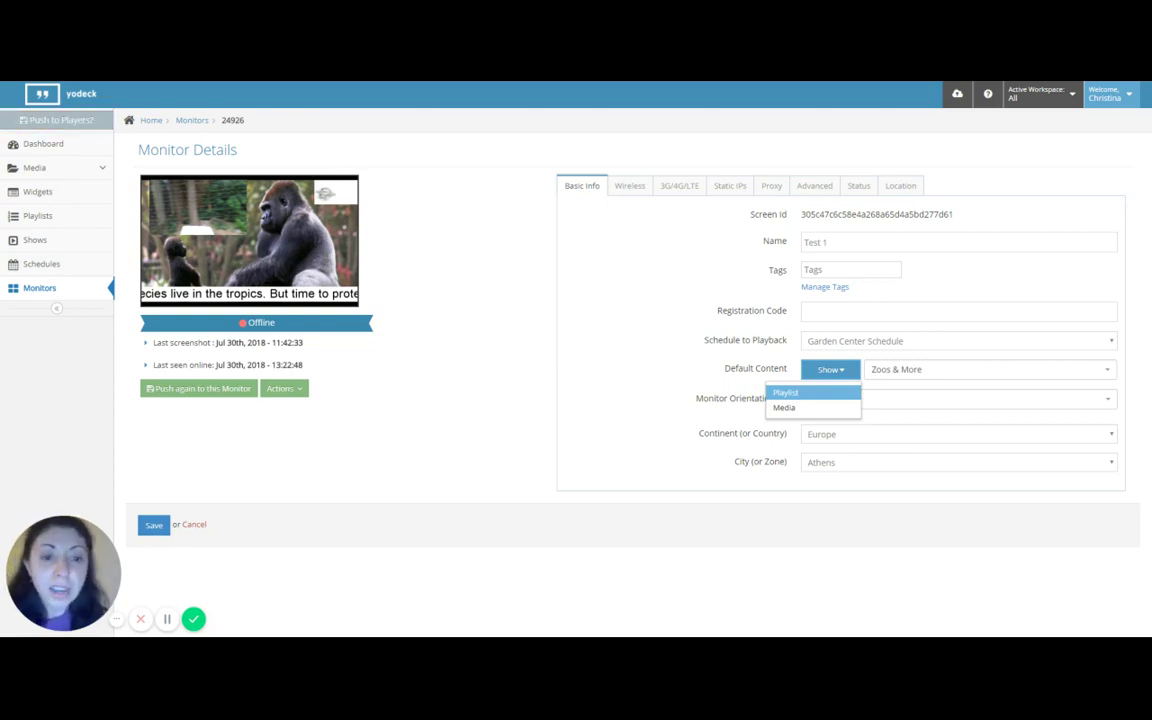
# Step: Choose Media as default content and select the Garden Center Business Logo image with Fit
pyautogui.press('Down')
pyautogui.press('Return')
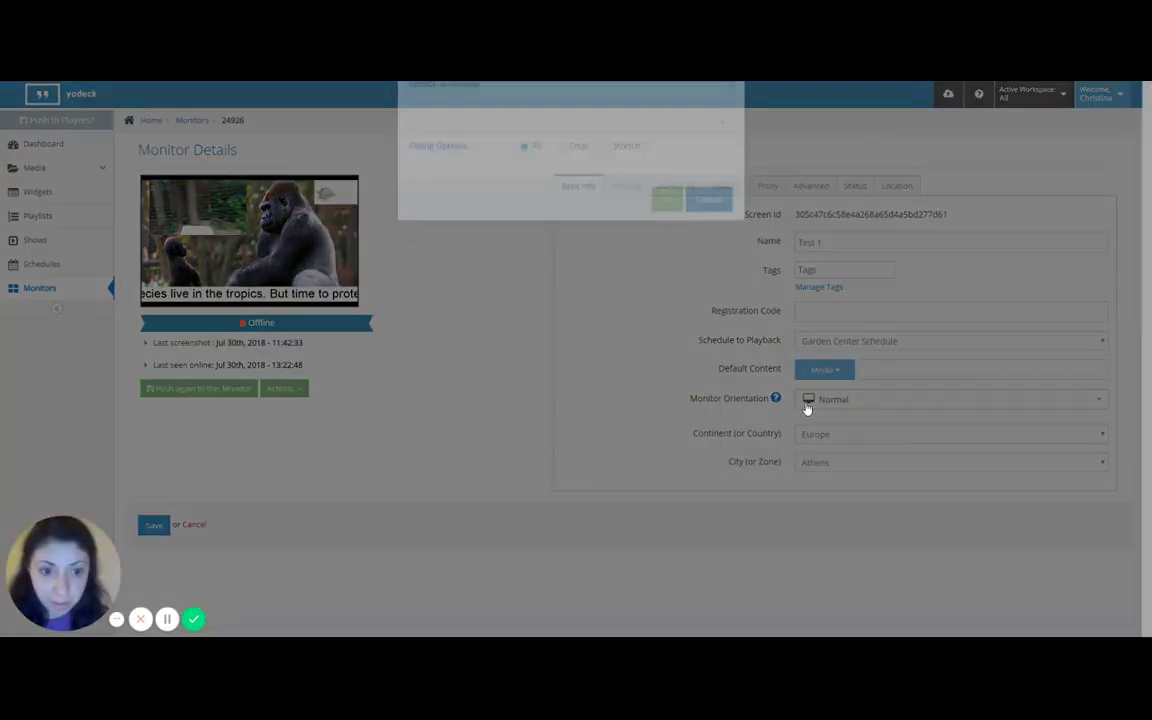
pyautogui.click(727, 159)
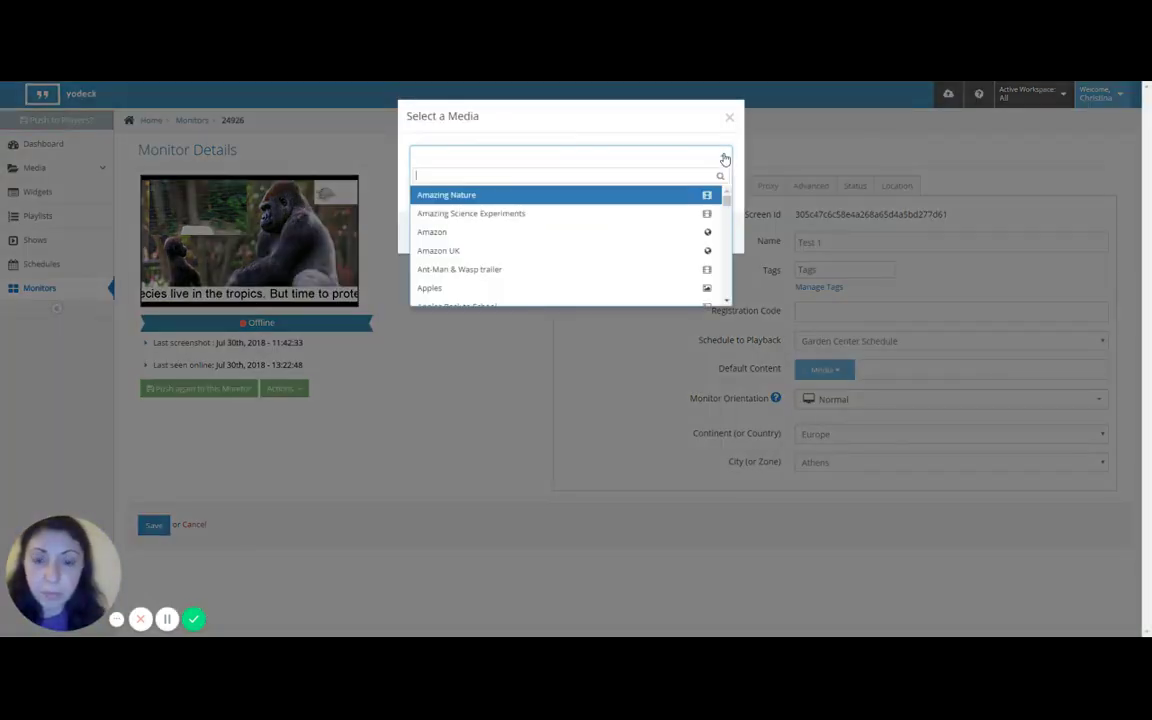
pyautogui.scroll(-3, 597, 240)
pyautogui.scroll(-3, 599, 242)
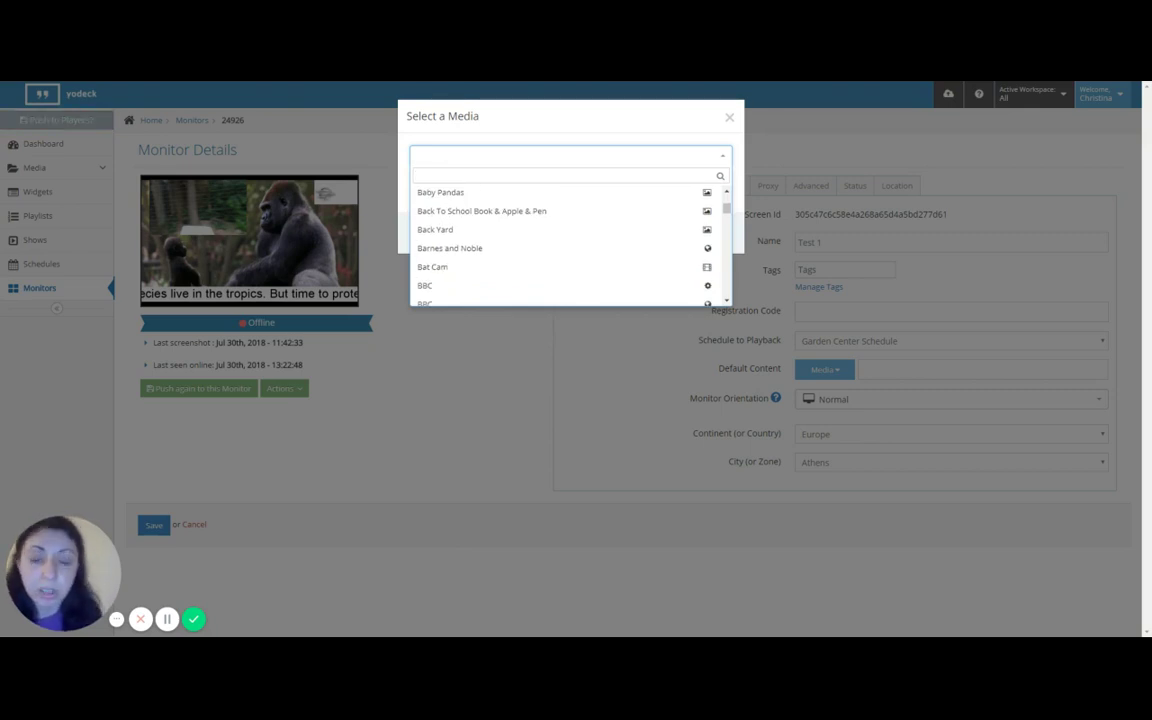
pyautogui.scroll(-1, 597, 242)
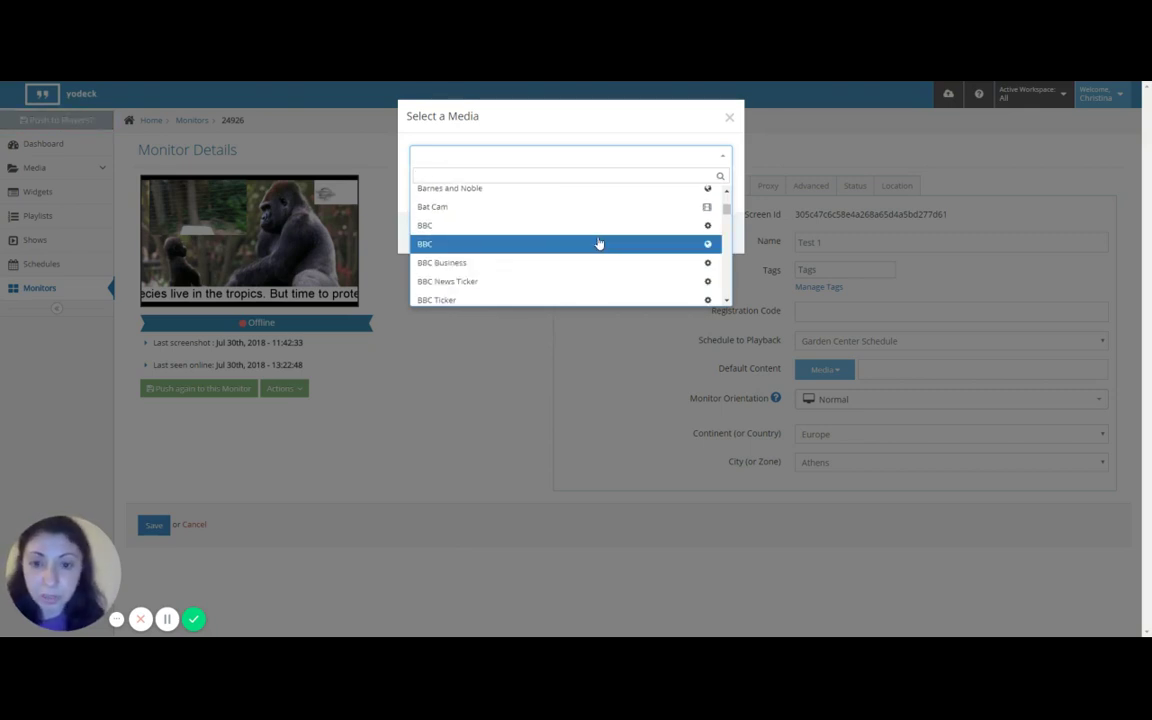
pyautogui.scroll(-1, 598, 242)
pyautogui.scroll(-3, 590, 250)
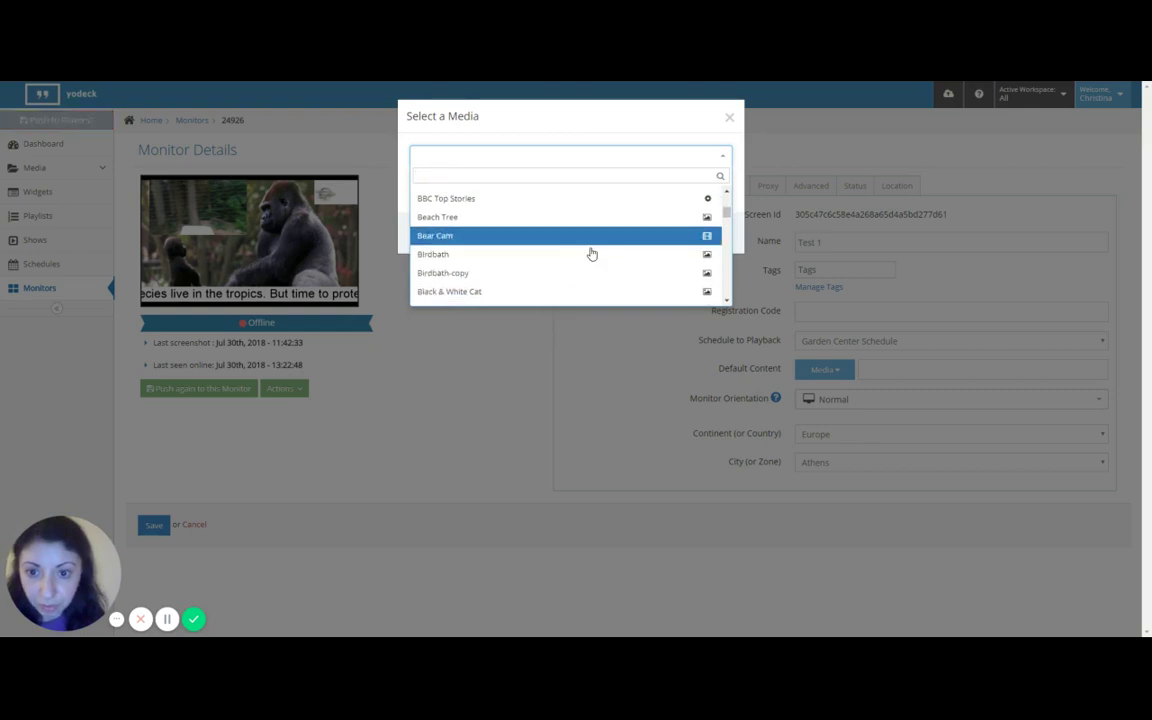
pyautogui.scroll(-5, 591, 252)
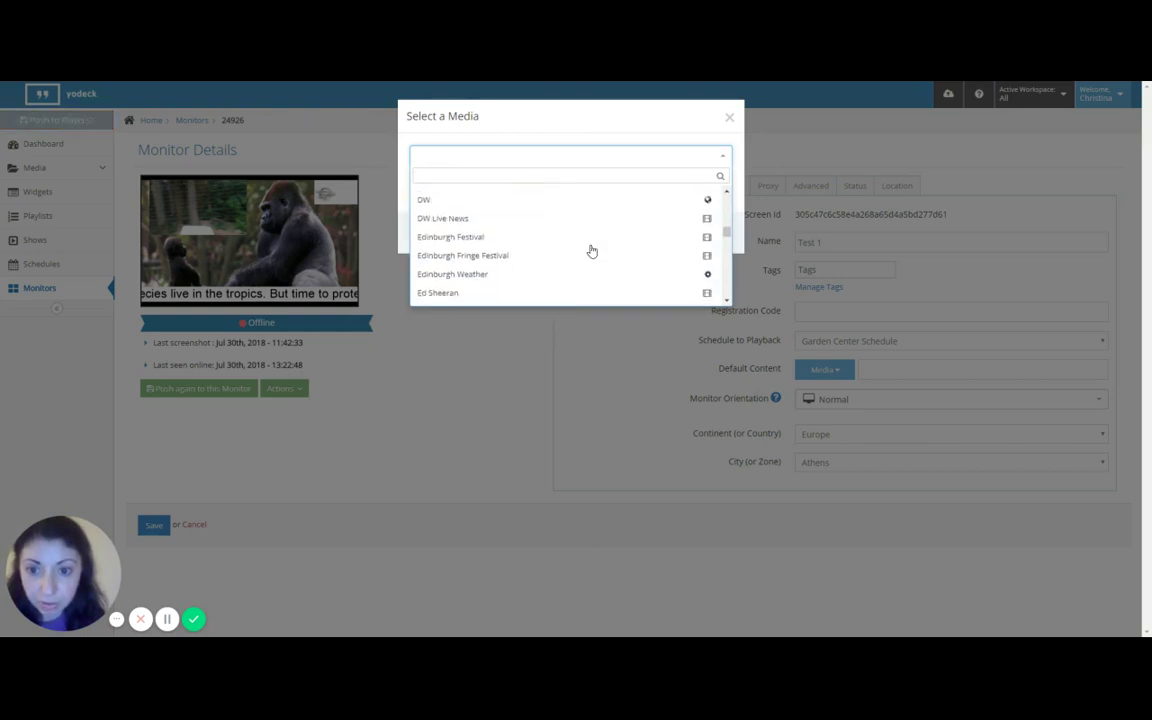
pyautogui.scroll(-10, 591, 251)
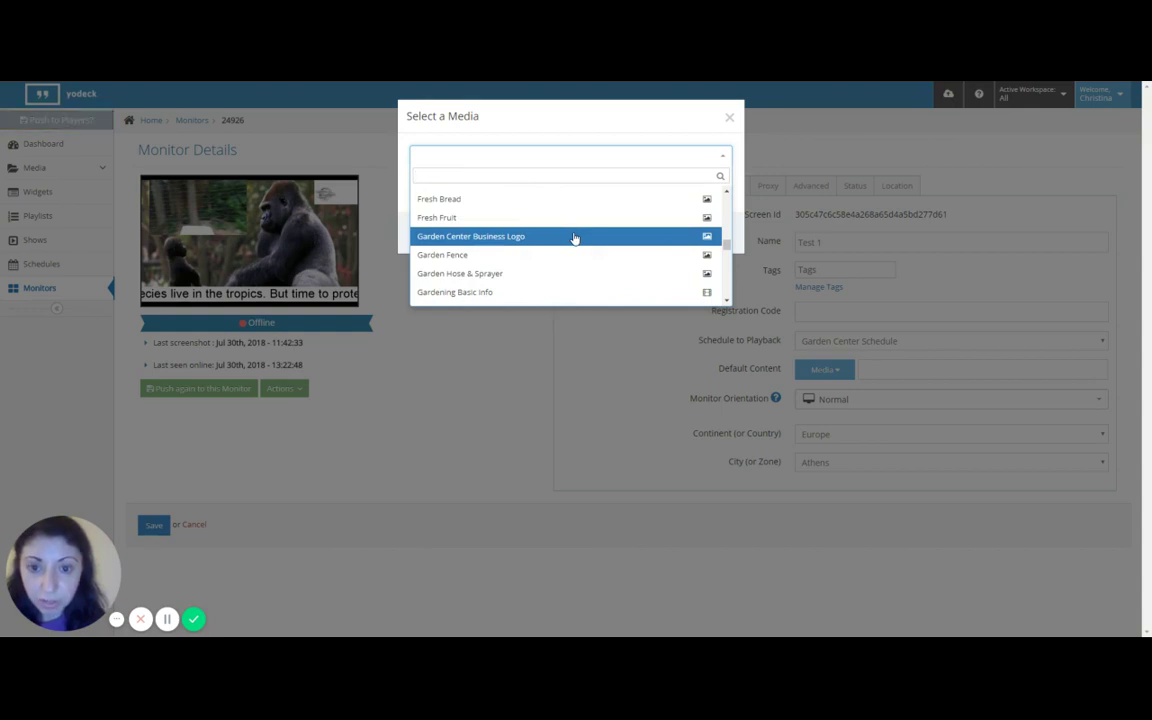
pyautogui.click(574, 237)
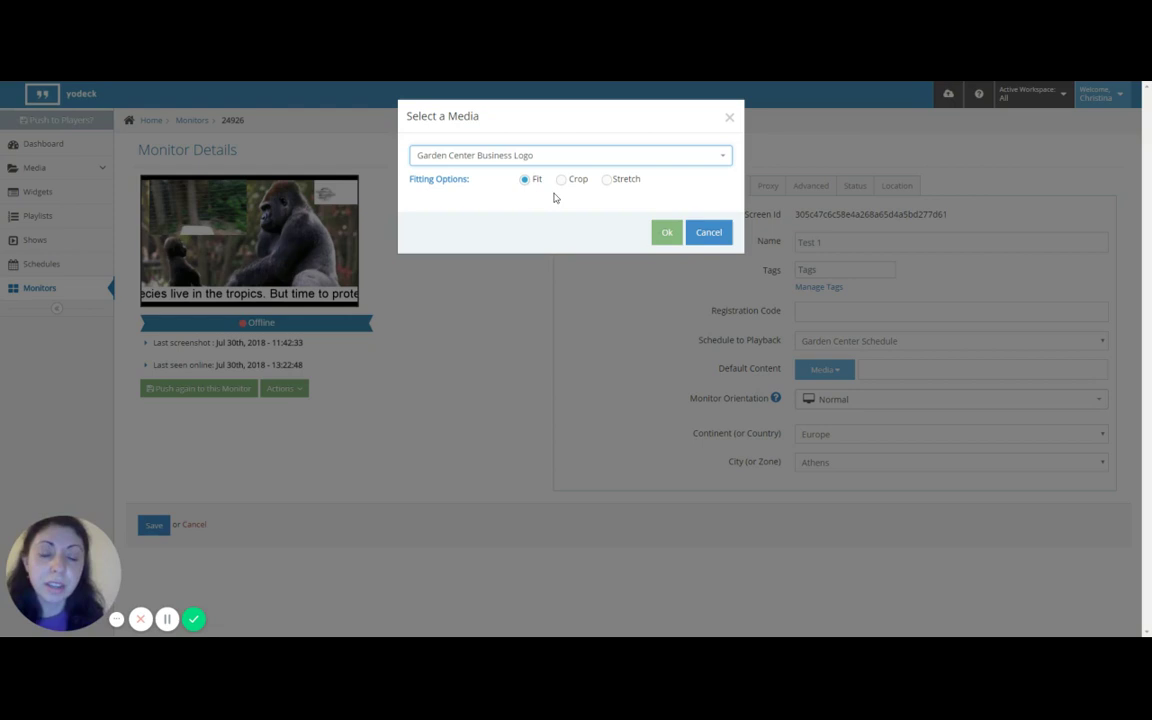
pyautogui.click(666, 233)
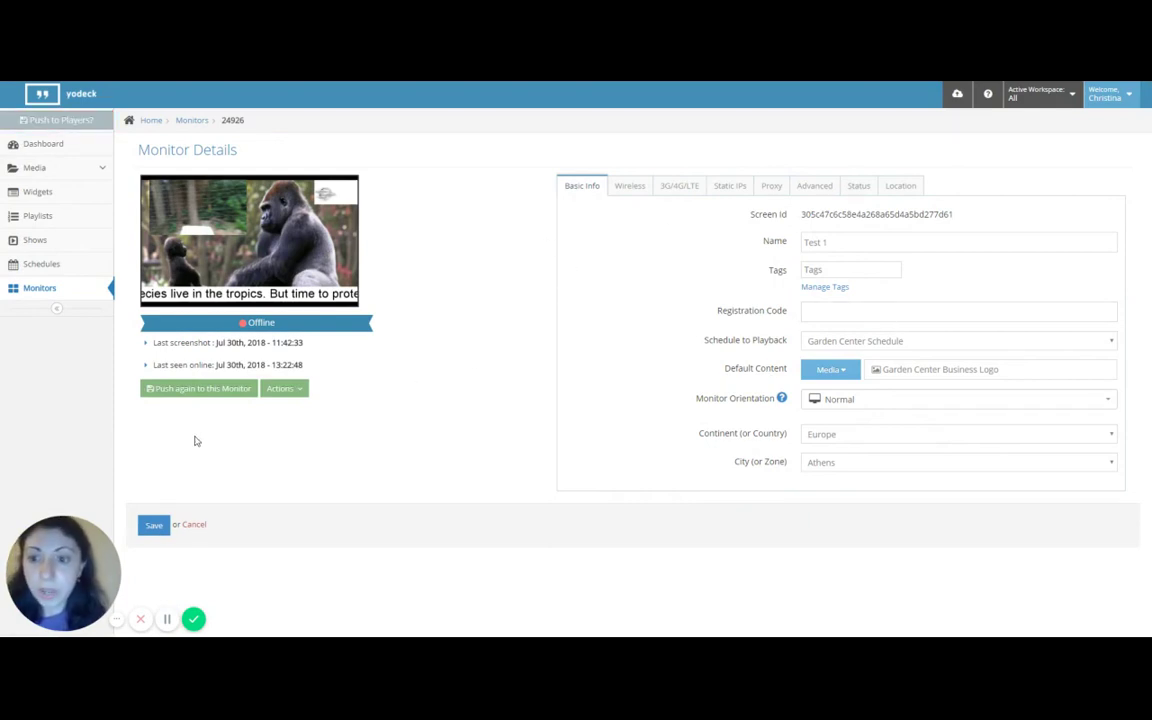
# Step: Save monitor Test 1's settings and push all changes to the players
pyautogui.click(168, 523)
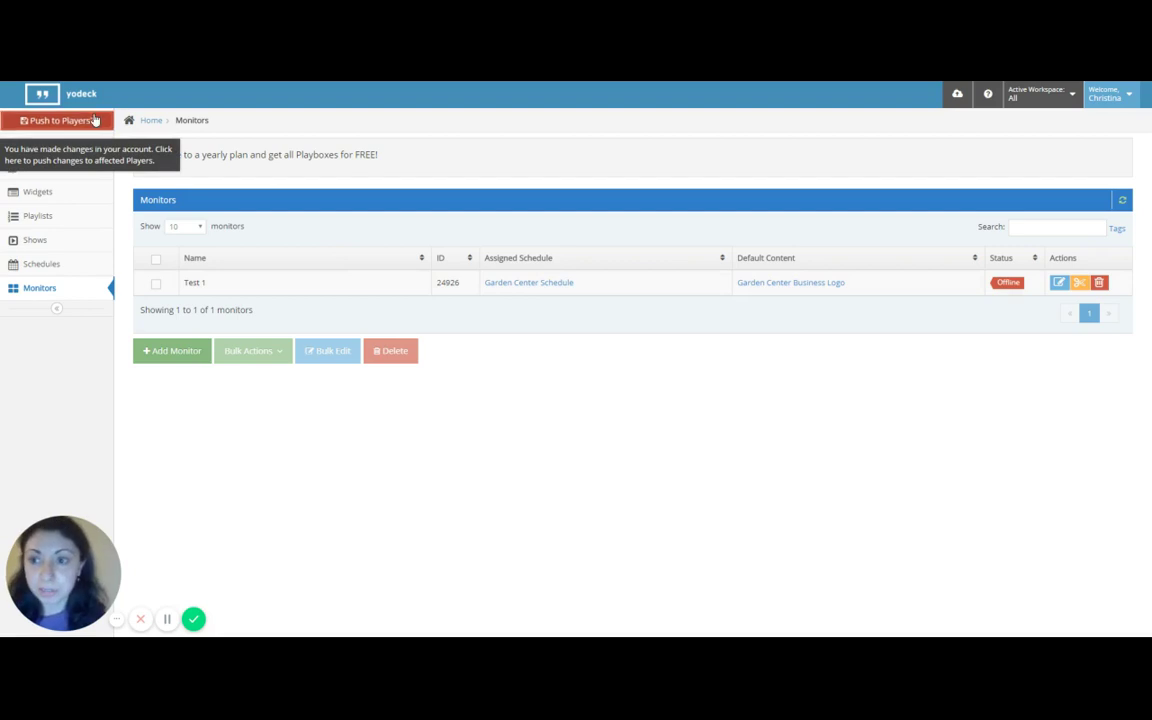
pyautogui.click(95, 118)
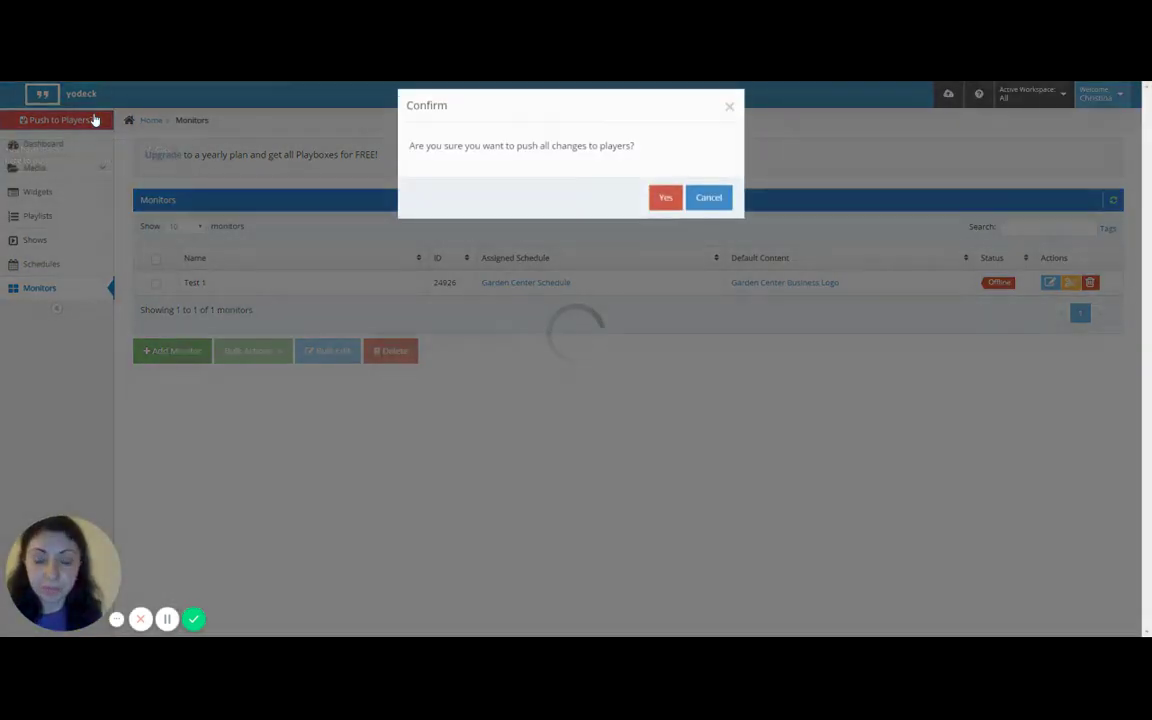
pyautogui.click(664, 208)
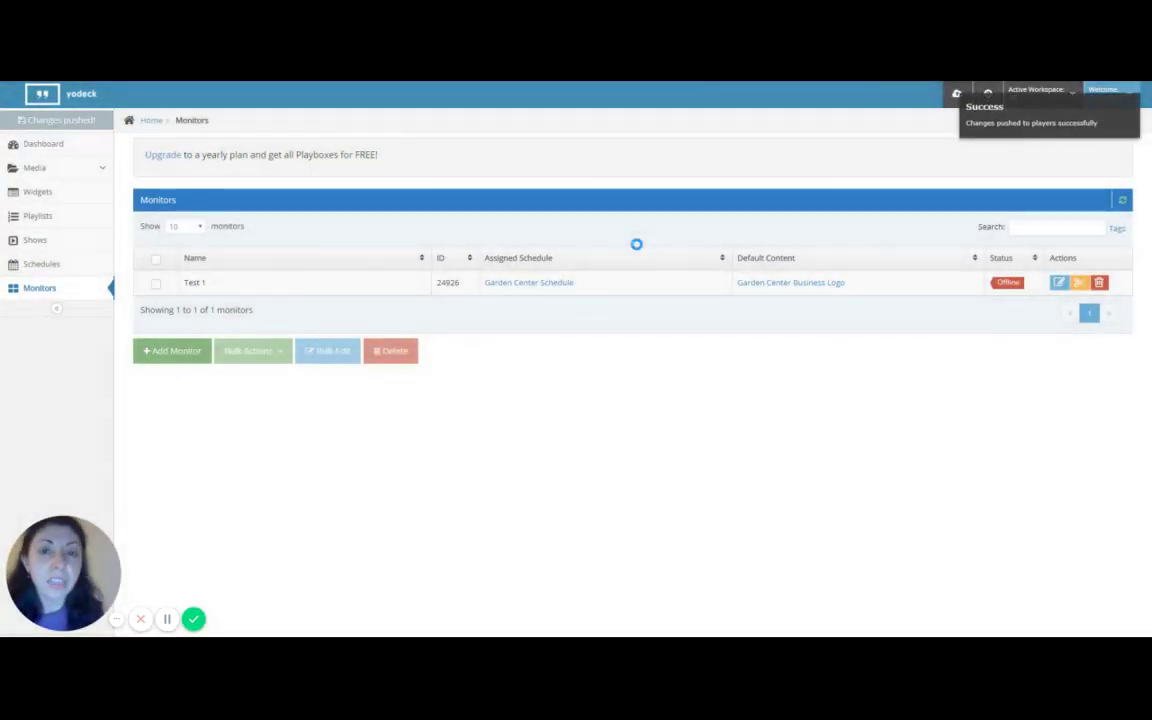